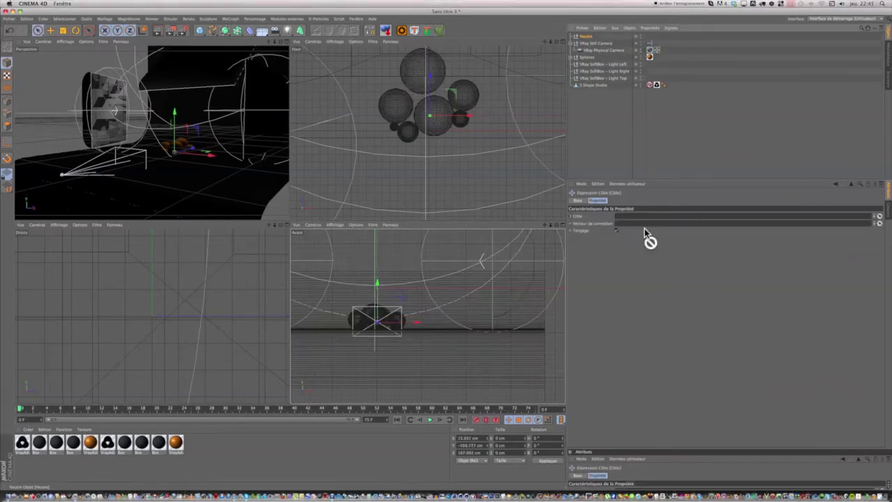
# Step: Select the Neutre null, then the S Shape Studio backdrop so it can be turned slightly
pyautogui.click(312, 143)
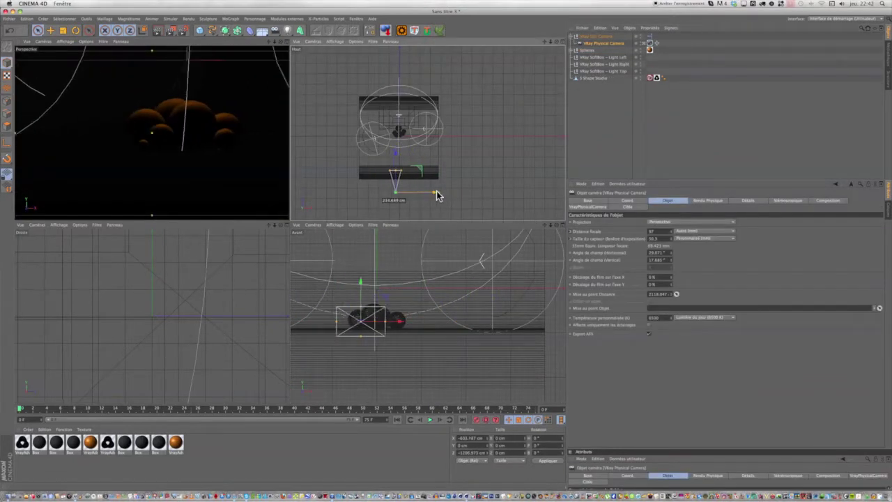
pyautogui.click(410, 120)
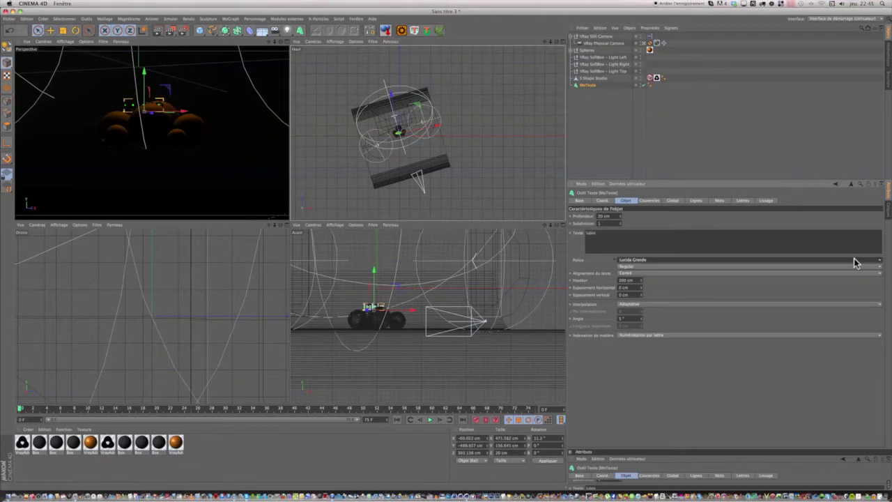
# Step: Give the lubin MoText a different font from the font list
pyautogui.click(662, 259)
pyautogui.click(633, 271)
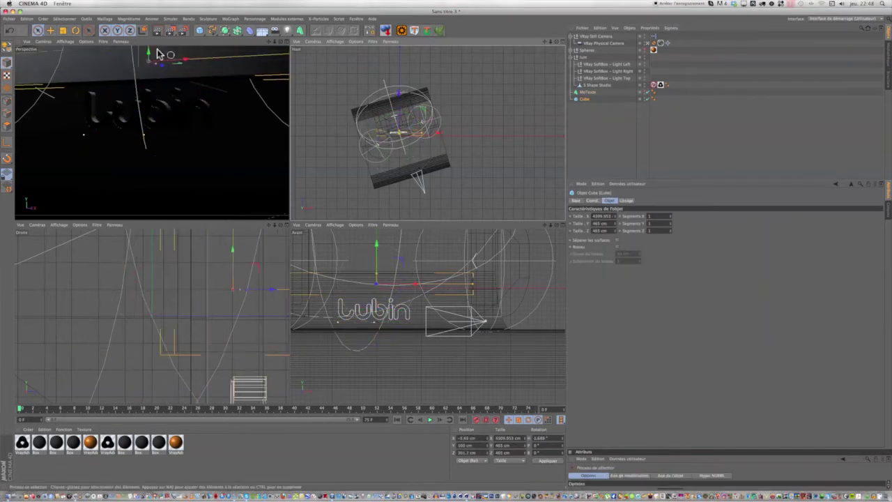
# Step: Inner-extrude and extrude five top faces of the base box upward into letter pedestals
pyautogui.middleClick(273, 56)
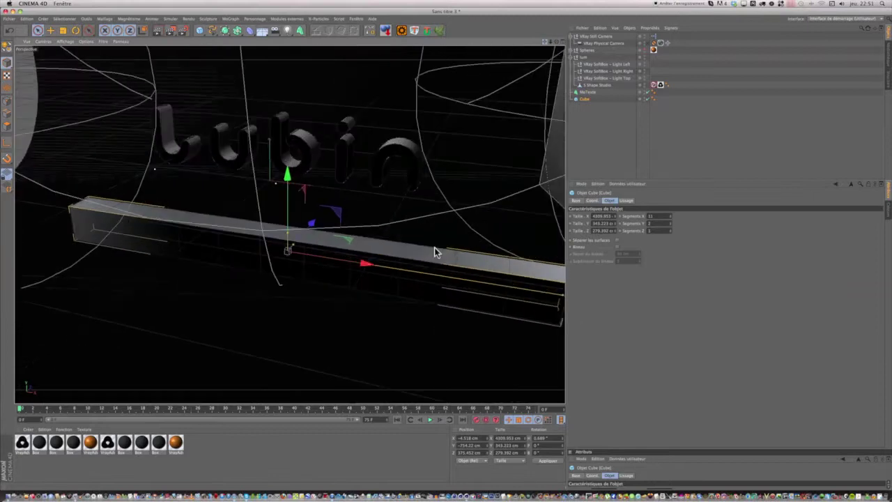
pyautogui.keyDown('shift'); pyautogui.click(463, 274); pyautogui.keyUp('shift')
pyautogui.press('i')
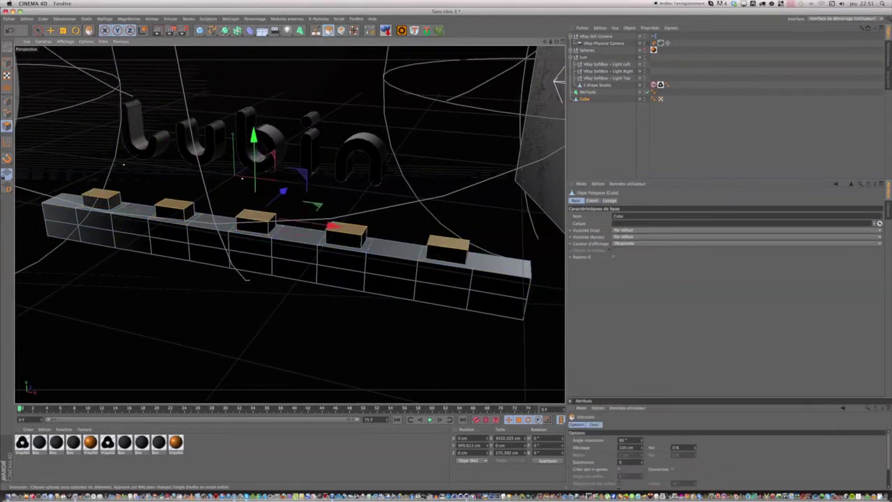
pyautogui.press('d')
pyautogui.moveTo(317, 81); pyautogui.dragTo(251, 160)
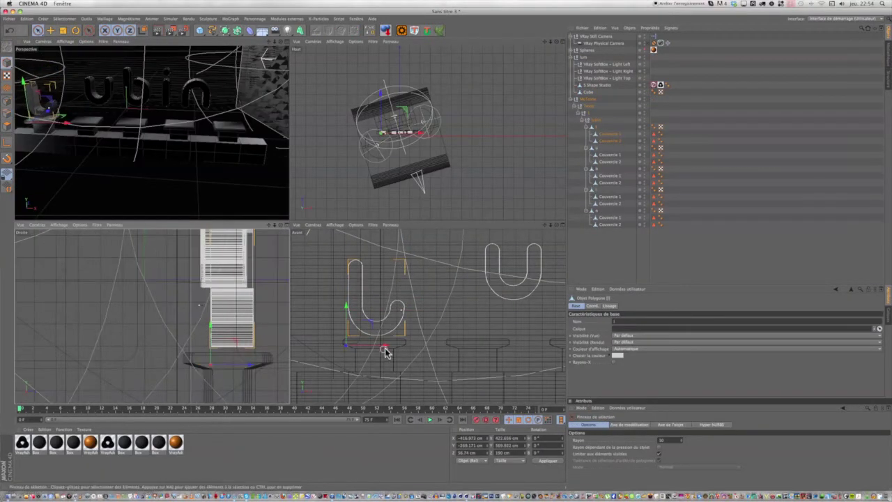
# Step: Slide the u and i letters onto their pedestals, then group the letters and base under a null
pyautogui.moveTo(464, 352); pyautogui.dragTo(486, 352)
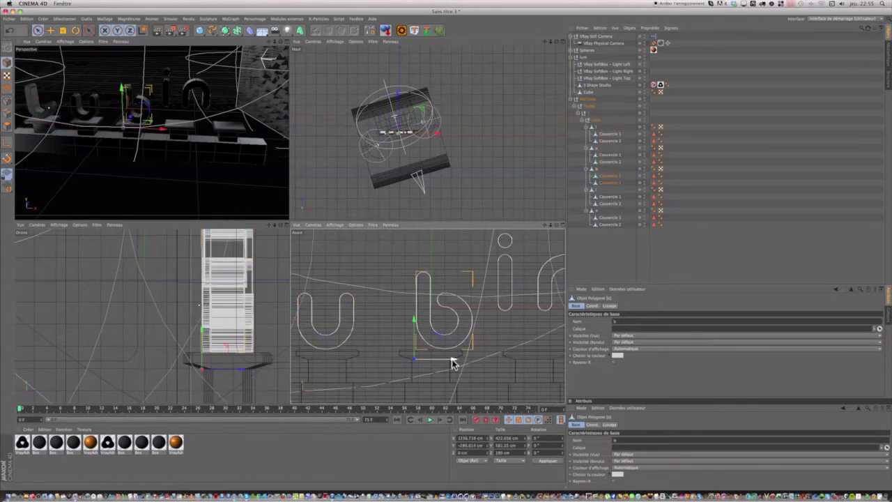
pyautogui.moveTo(401, 325); pyautogui.dragTo(419, 328)
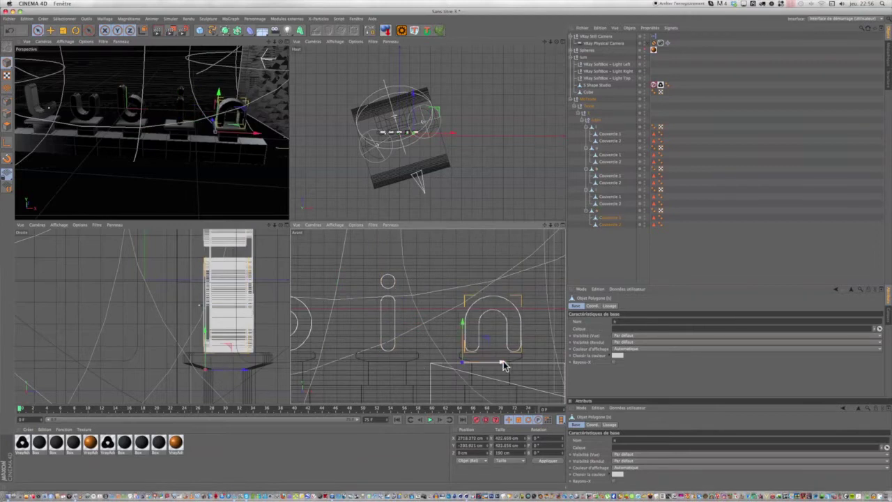
pyautogui.rightClick(593, 170)
pyautogui.click(614, 140)
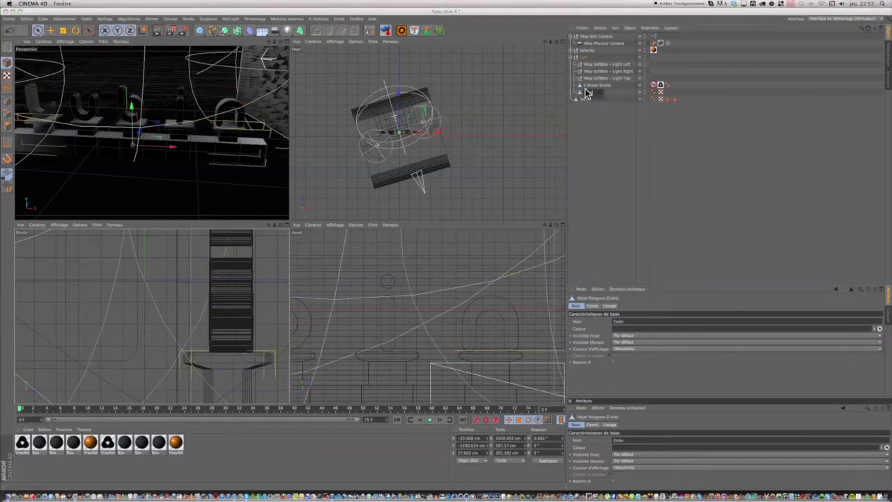
pyautogui.click(583, 94)
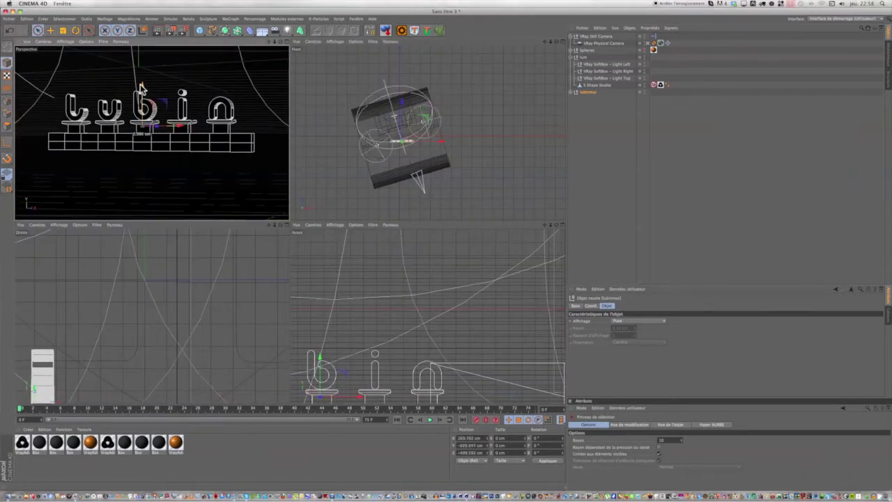
# Step: Add a plane under the base and stretch it far behind the letters as a floor
pyautogui.click(230, 30)
pyautogui.moveTo(164, 307); pyautogui.dragTo(163, 343)
pyautogui.moveTo(112, 382); pyautogui.dragTo(108, 378)
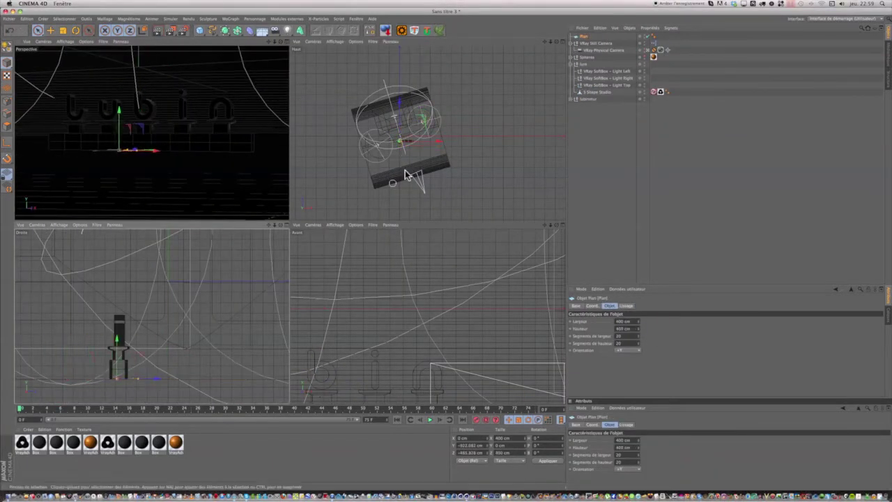
pyautogui.middleClick(173, 151)
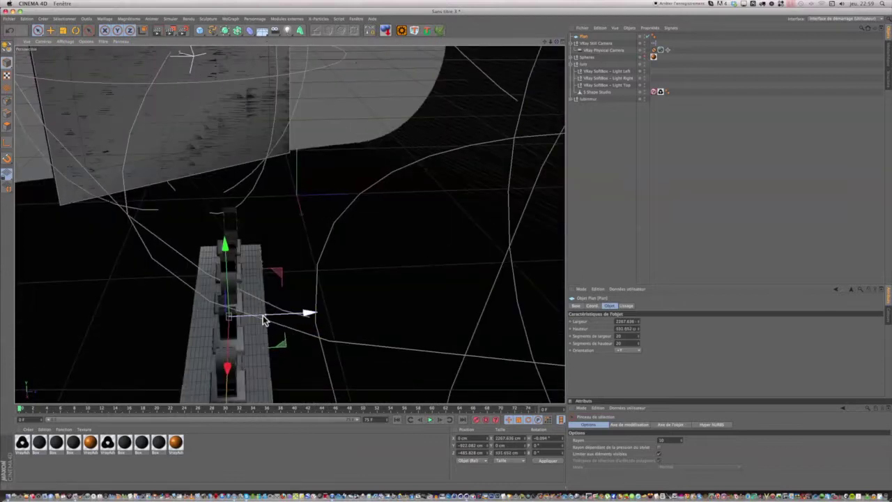
pyautogui.moveTo(348, 315); pyautogui.dragTo(272, 318)
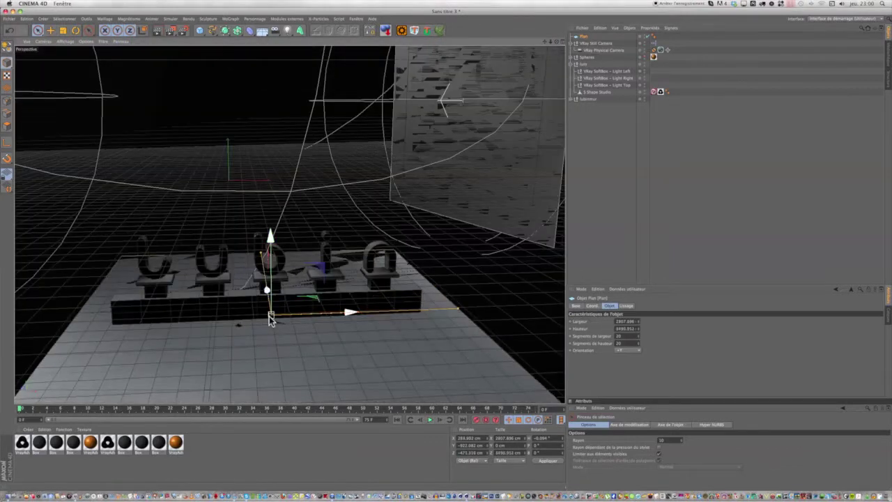
# Step: Check the plane from the front, reselect the letters group and plane, and undo unwanted plane changes
pyautogui.click(655, 51)
pyautogui.click(588, 98)
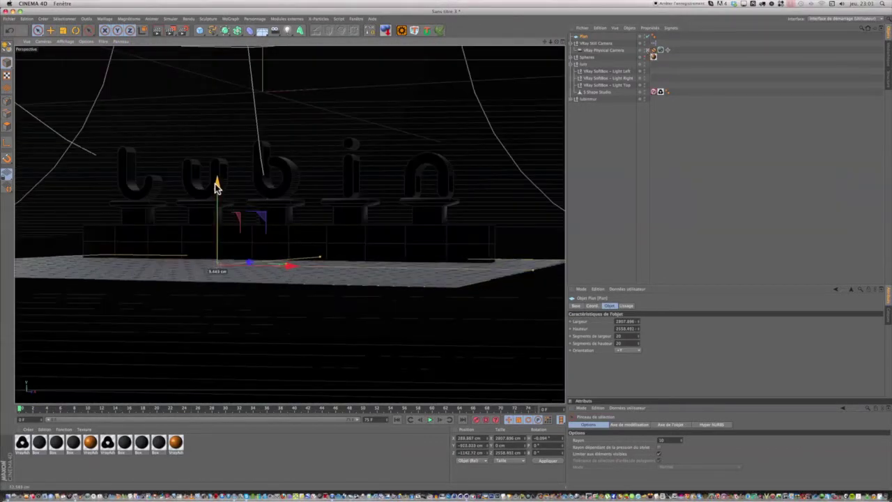
pyautogui.click(584, 36)
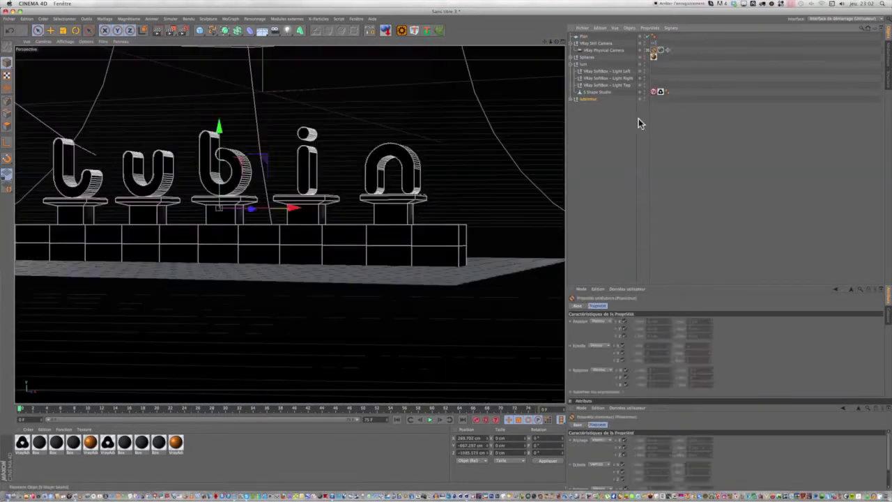
pyautogui.click(639, 119)
pyautogui.click(334, 235)
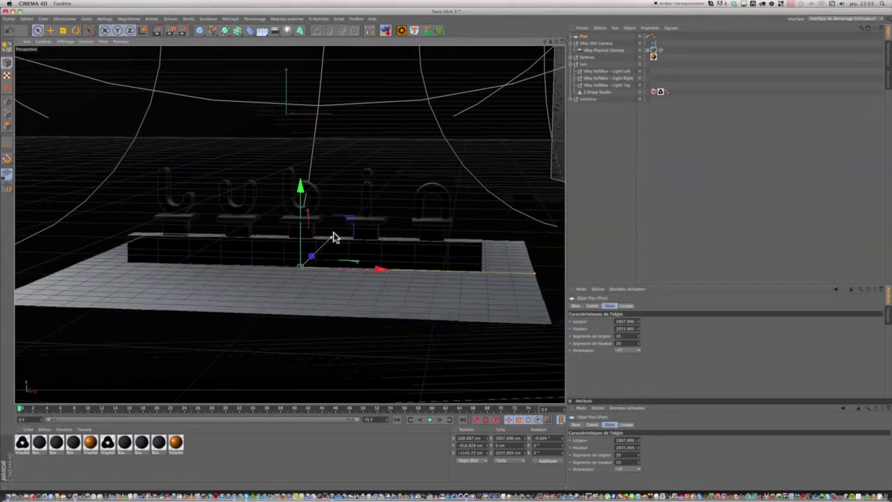
pyautogui.click(469, 140)
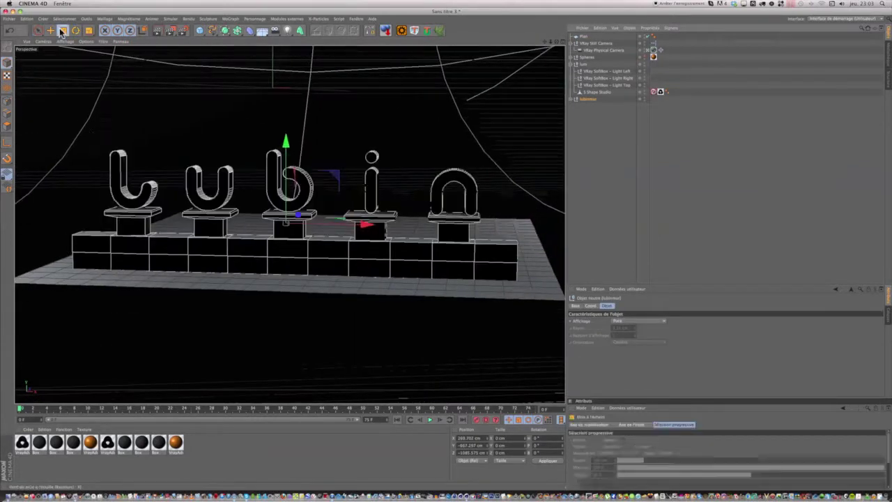
pyautogui.scroll(5, 127, 137)
pyautogui.press('super+z')
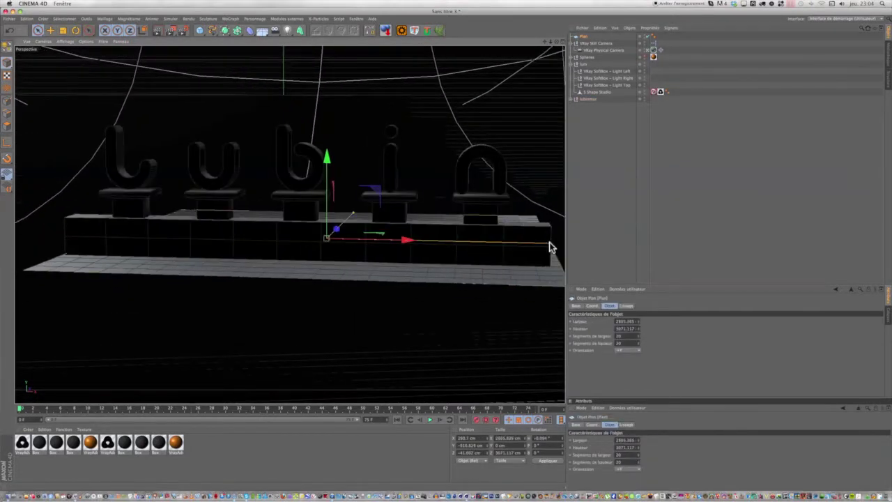
pyautogui.press('super+z')
pyautogui.press('super+z')
pyautogui.press('super+z')
pyautogui.press('super+z')
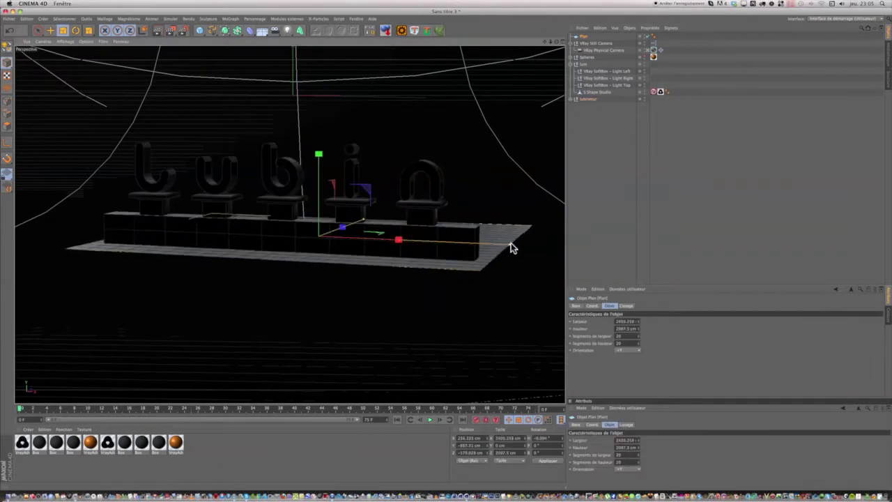
pyautogui.press('super+z')
pyautogui.click(654, 50)
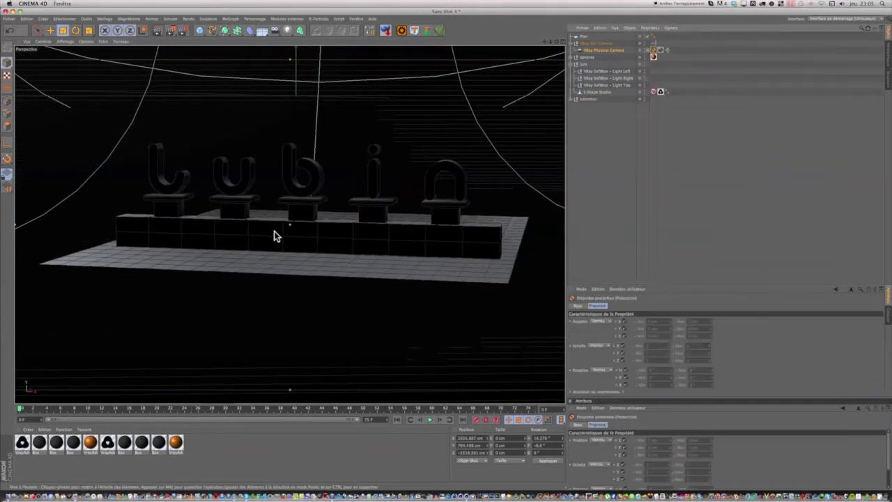
# Step: Restore the background cube and undo its last move in the four-view layout
pyautogui.press('super+z')
pyautogui.press('F5')
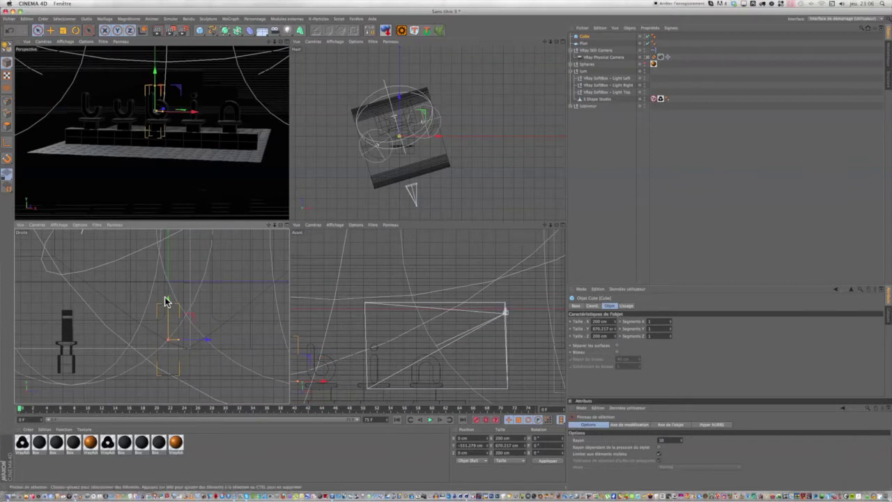
pyautogui.press('super+z')
pyautogui.middleClick(215, 130)
pyautogui.middleClick(224, 289)
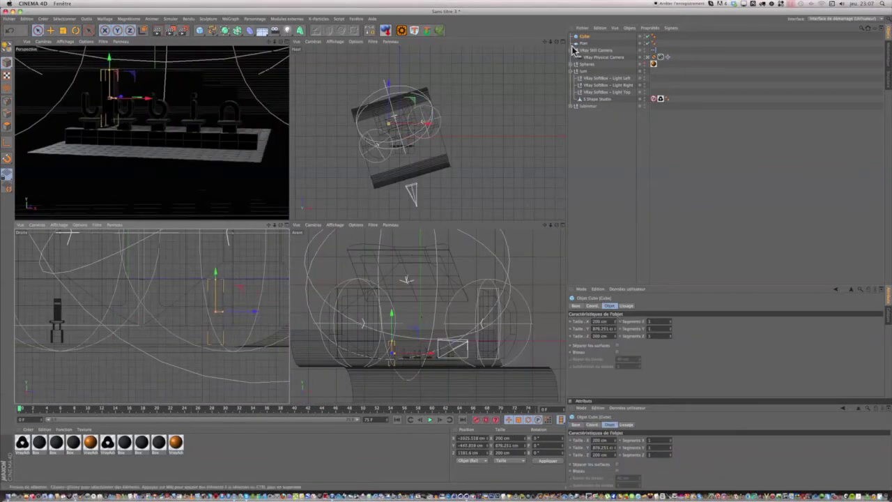
# Step: Duplicate the background cube twice and rotate the copies into tall pillars behind the letters
pyautogui.press('super+v')
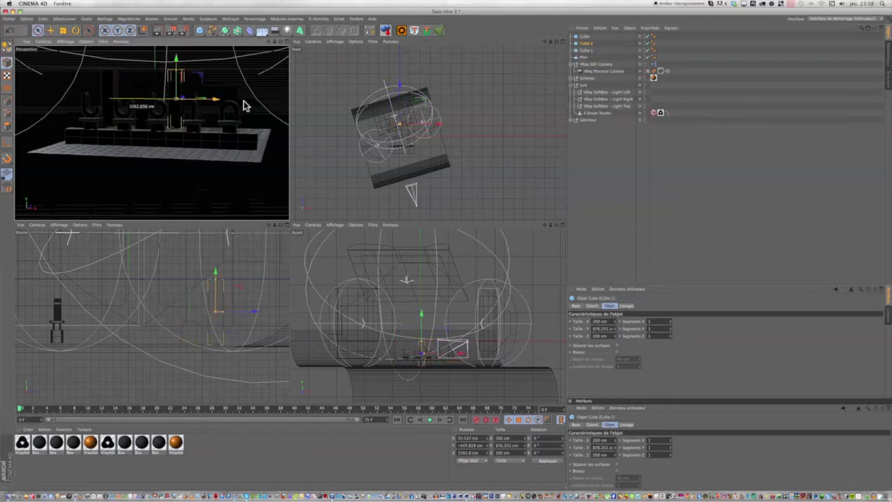
pyautogui.press('r')
pyautogui.click(168, 125)
pyautogui.press('super+v')
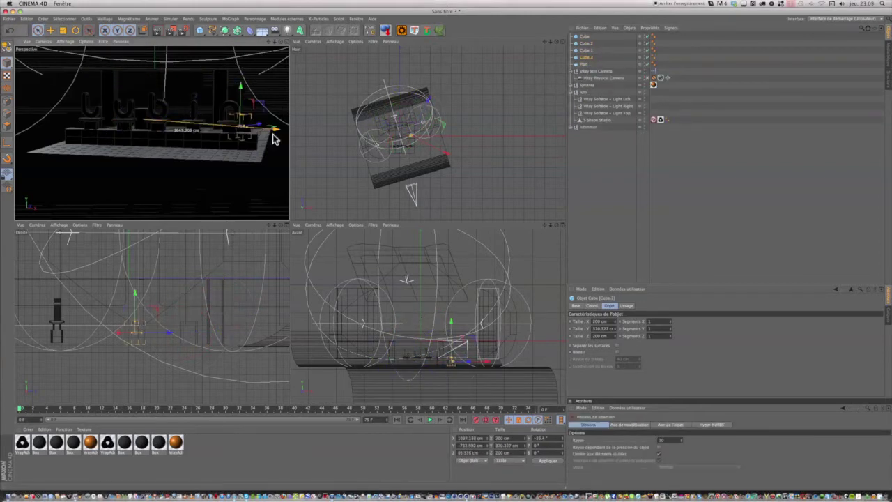
pyautogui.scroll(5, 403, 124)
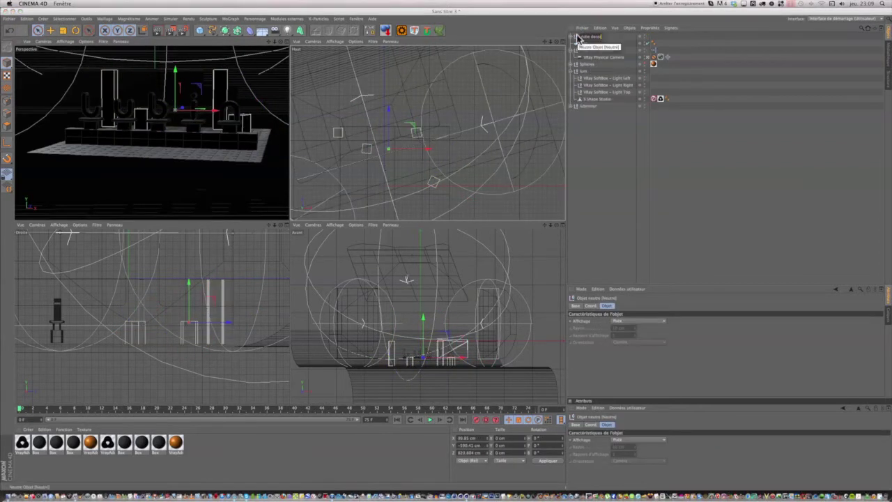
pyautogui.click(285, 42)
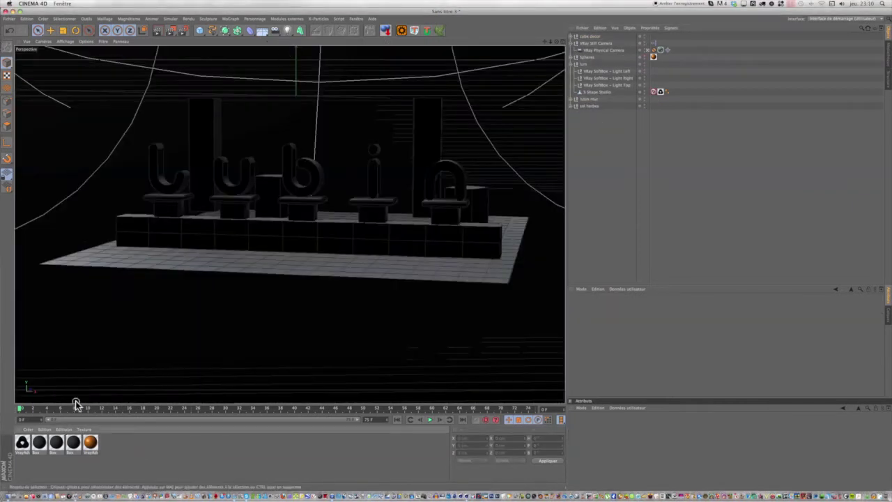
pyautogui.click(646, 58)
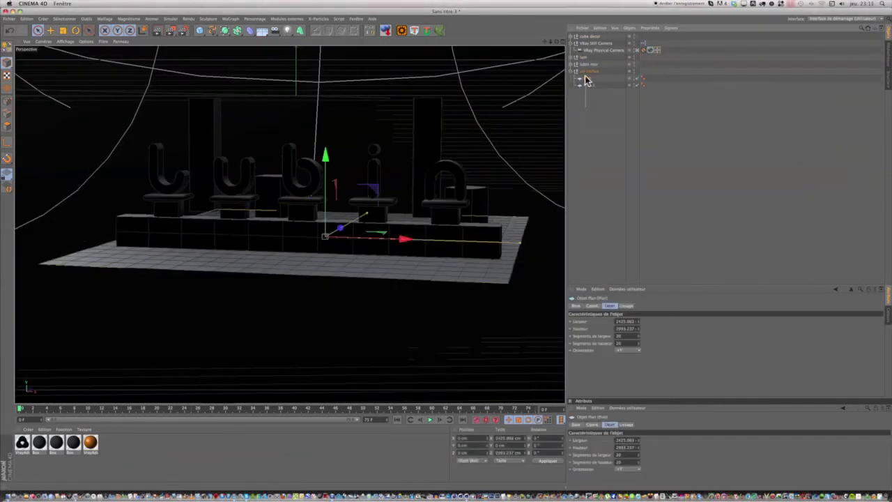
# Step: Add V-Ray fur to the ground plane and give it a grass-texture material
pyautogui.click(771, 141)
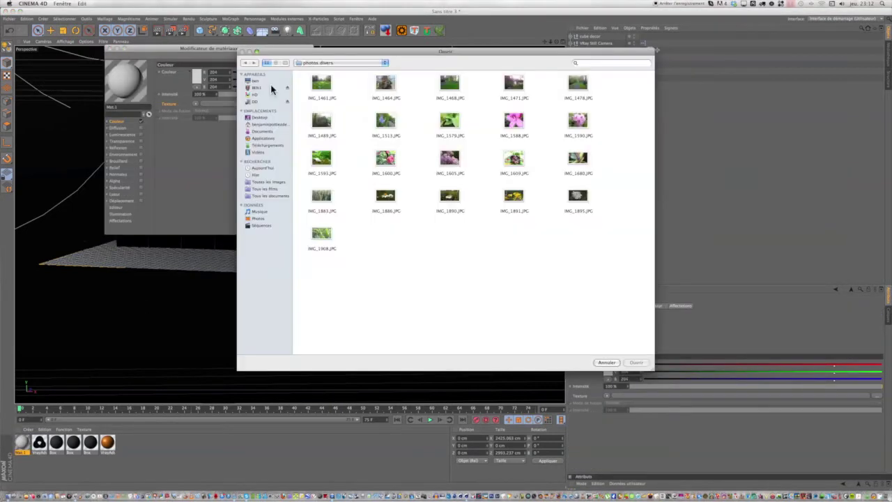
pyautogui.doubleClick(574, 88)
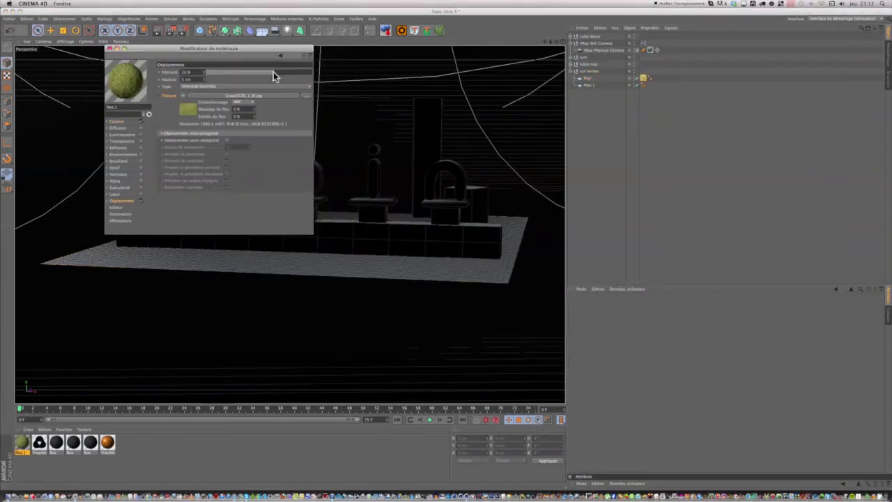
pyautogui.moveTo(125, 80); pyautogui.dragTo(591, 78)
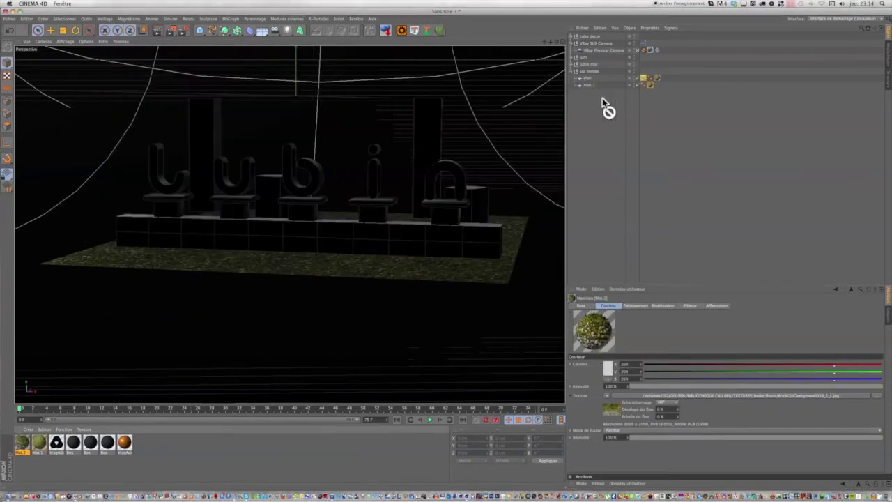
# Step: Choose the texture projection type and apply the textured material to the decor cubes
pyautogui.click(658, 78)
pyautogui.click(655, 335)
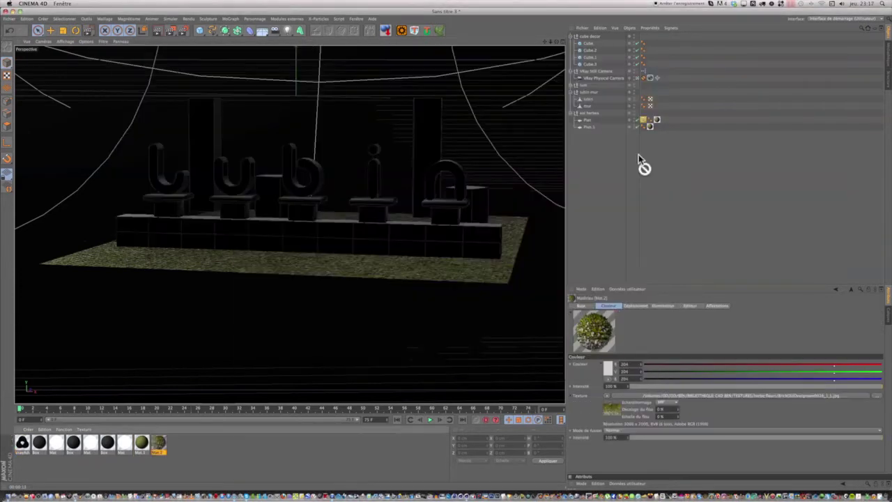
pyautogui.moveTo(639, 154); pyautogui.dragTo(650, 46)
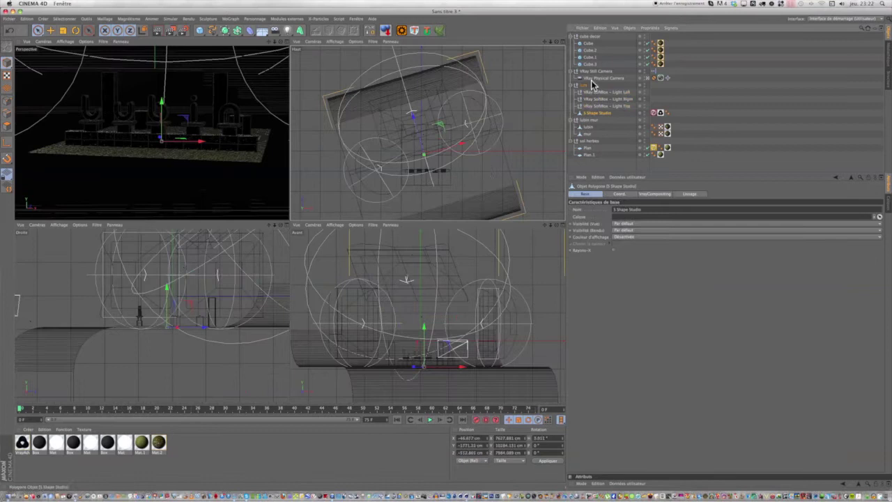
# Step: Render two previews of the lettered scene, then maximize the Perspective view
pyautogui.click(157, 33)
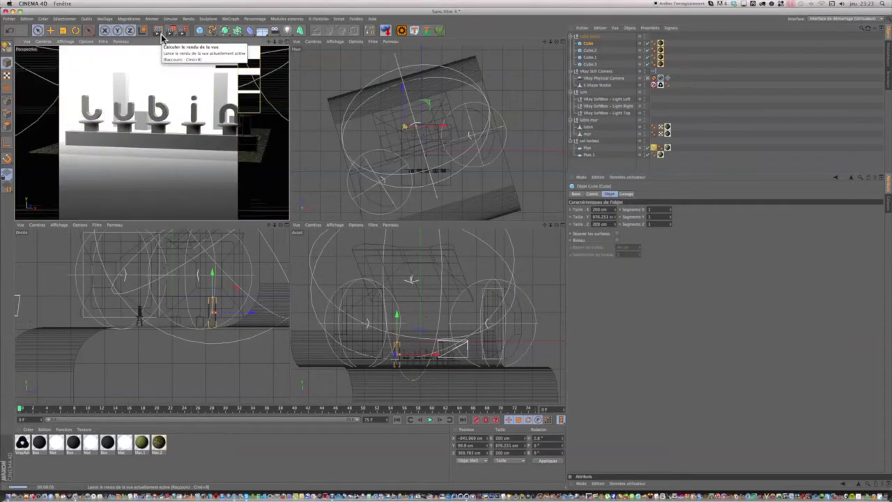
pyautogui.click(162, 31)
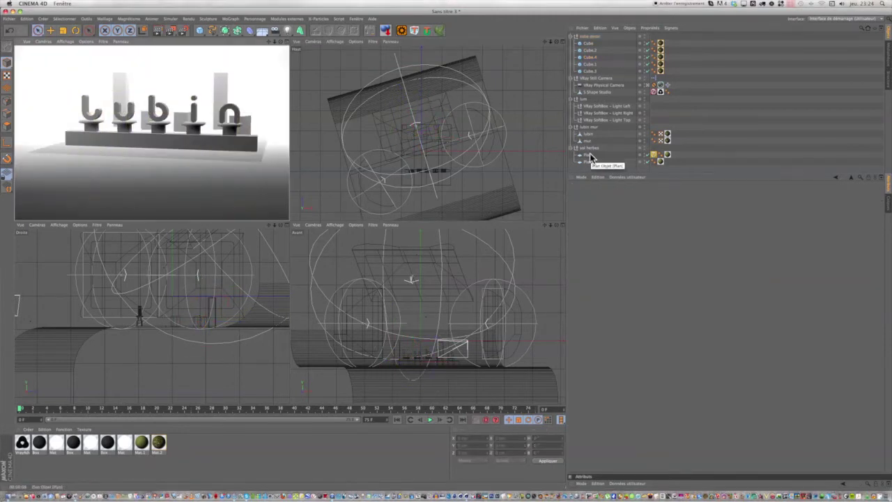
pyautogui.press('F1')
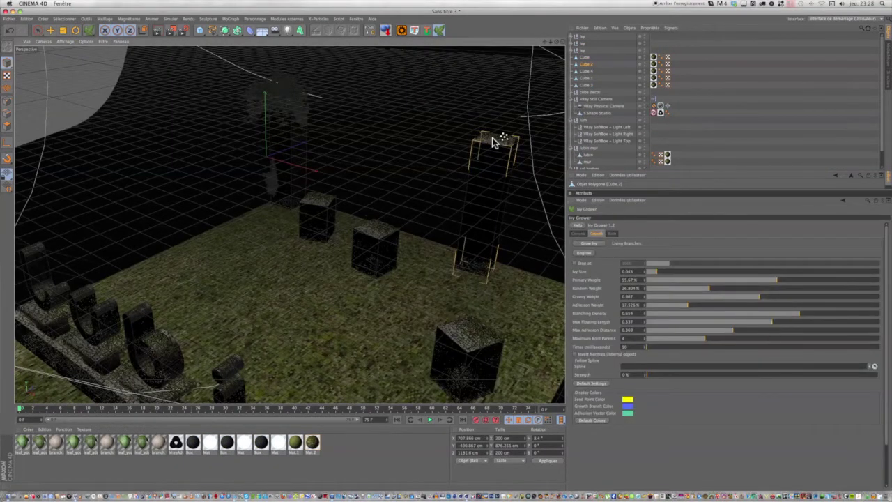
# Step: Grow ivy on Cube.2, Cube.4, Cube.1 and Cube.3 in turn
pyautogui.click(600, 239)
pyautogui.rightClick(609, 239)
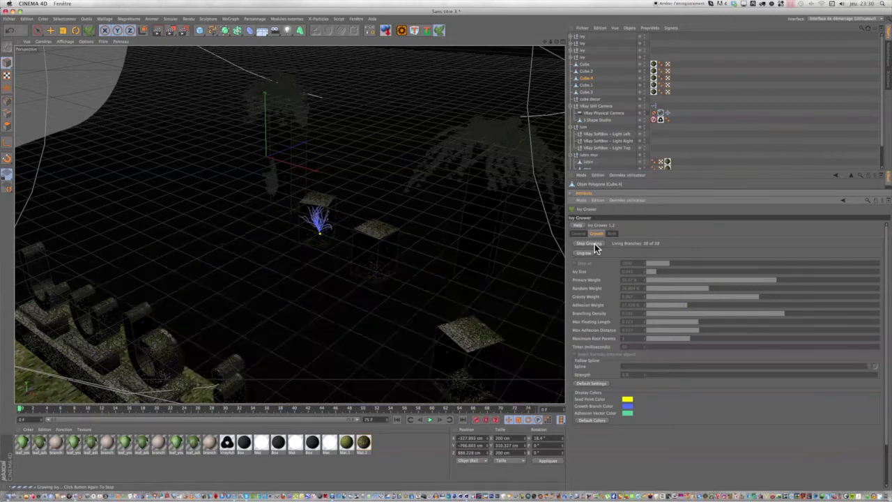
pyautogui.click(585, 77)
pyautogui.click(584, 243)
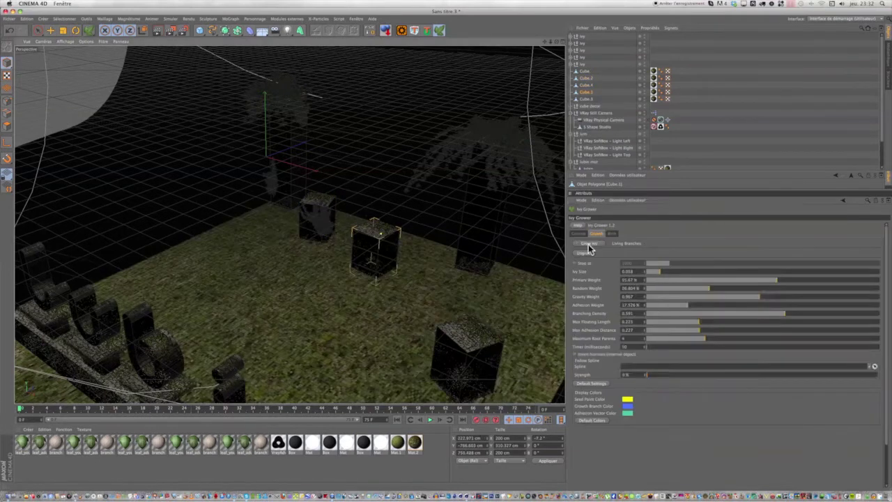
pyautogui.click(588, 244)
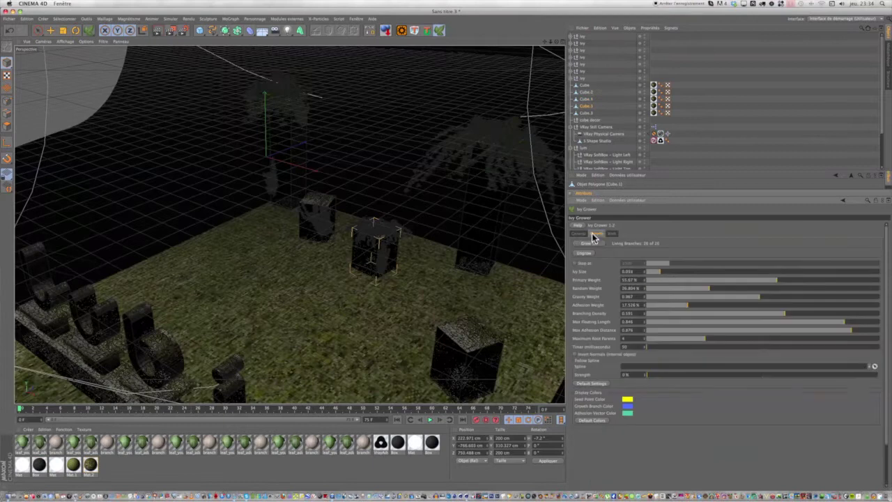
pyautogui.click(589, 243)
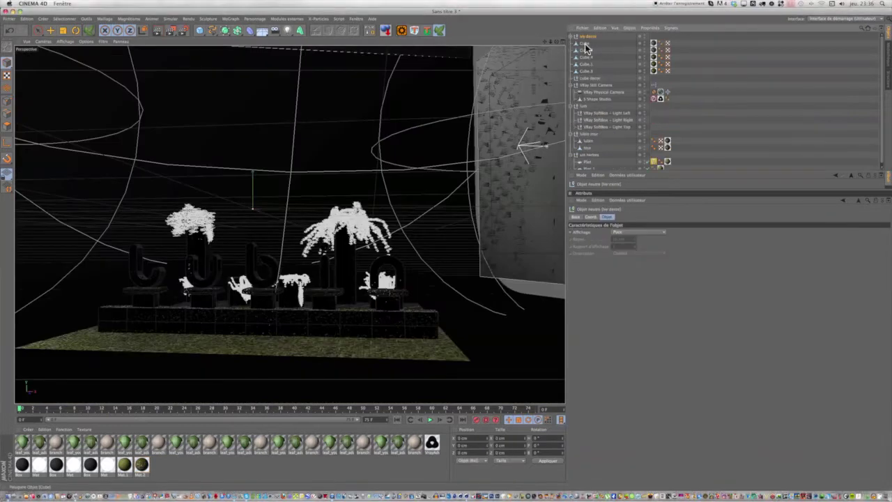
# Step: Set Primary Weight to 15 % on the mur base wall and grow ivy on it
pyautogui.scroll(-3, 599, 98)
pyautogui.click(588, 106)
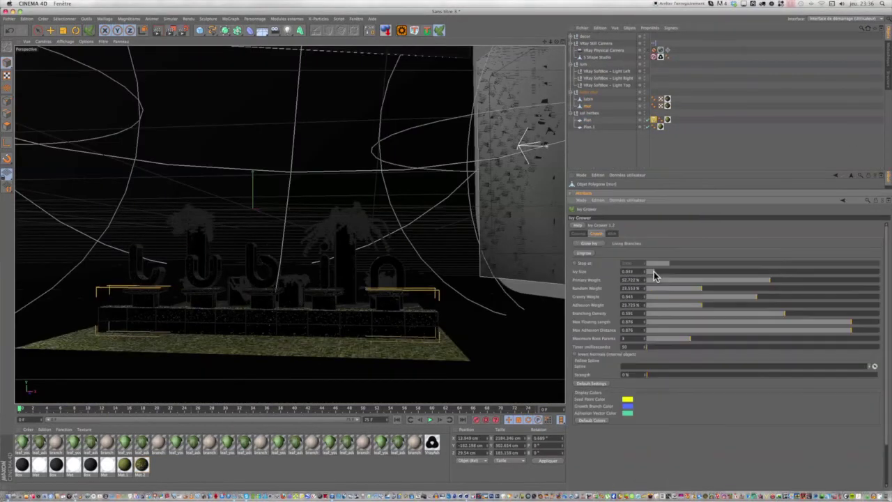
pyautogui.click(679, 280)
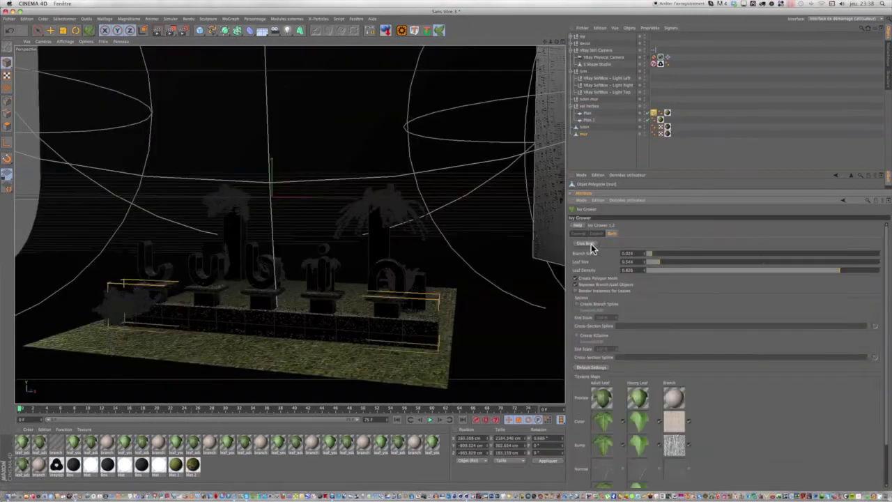
pyautogui.click(587, 244)
# Step: Grow and stop ivy on the lubin letters, then regrow ivy across the mur wall
pyautogui.click(218, 293)
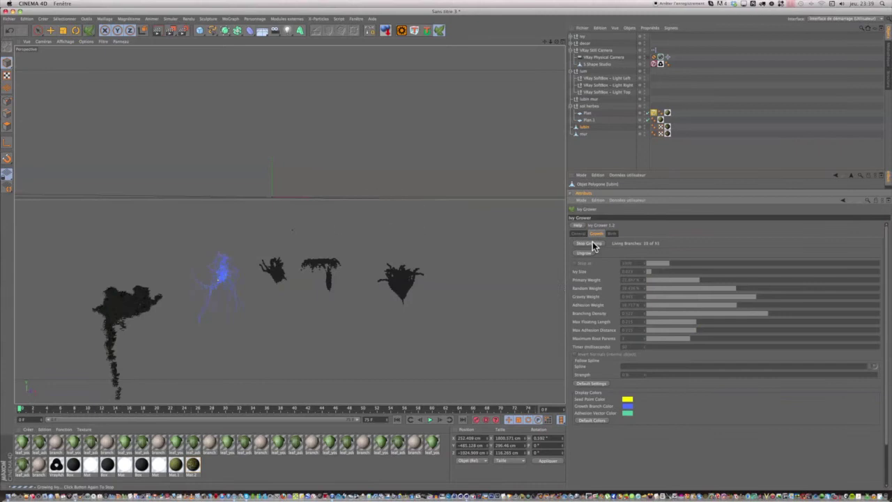
pyautogui.click(591, 244)
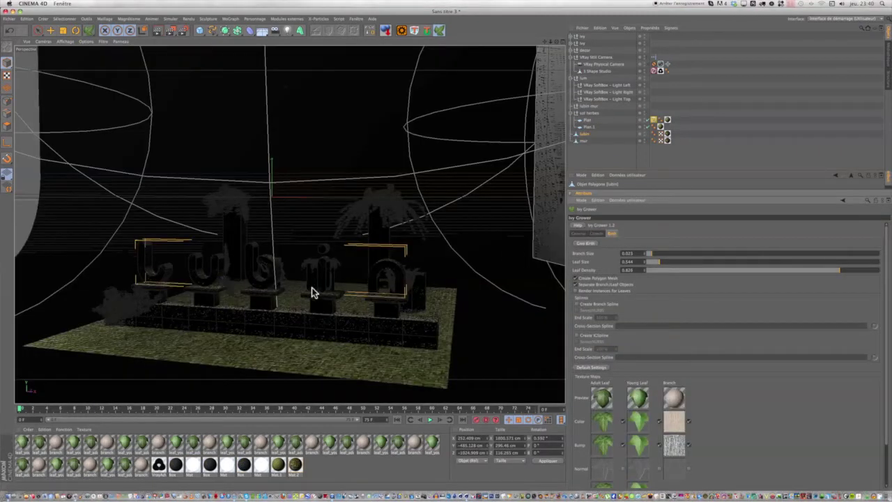
pyautogui.click(229, 325)
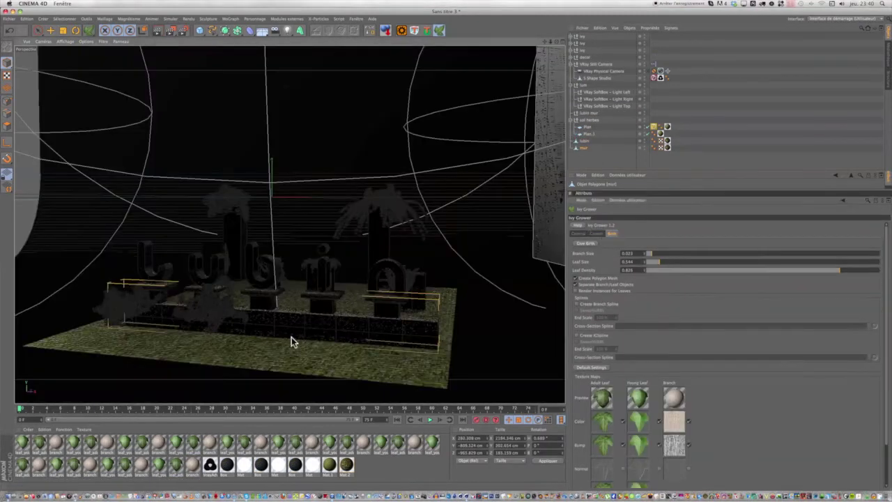
pyautogui.click(596, 233)
pyautogui.click(591, 244)
pyautogui.click(595, 245)
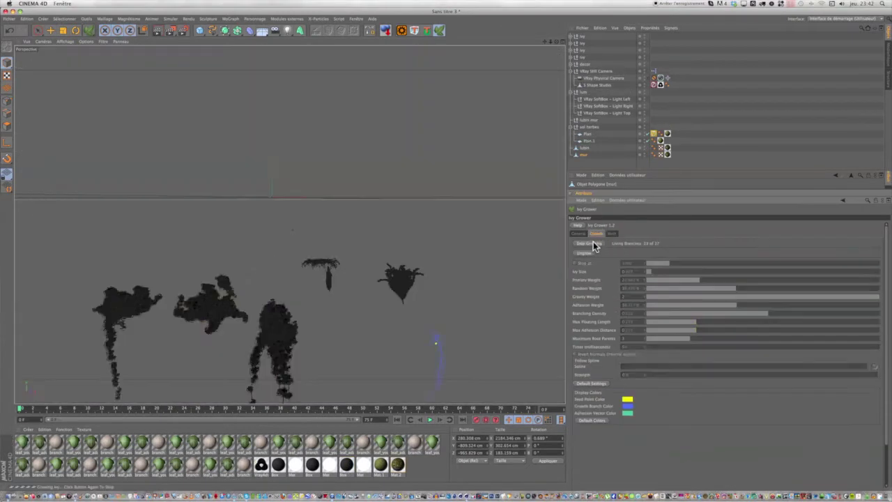
pyautogui.click(594, 245)
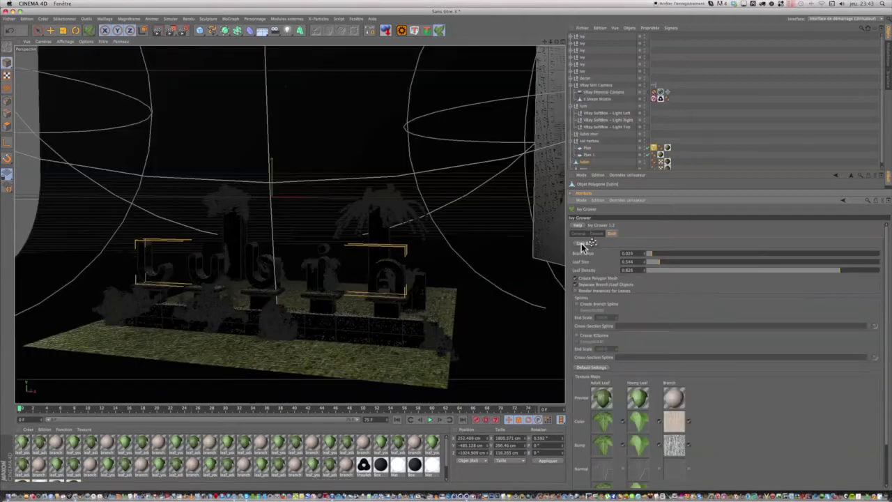
# Step: Grow a new layer of ivy over the base wall mur with Ivy Grower
pyautogui.click(527, 185)
pyautogui.click(589, 211)
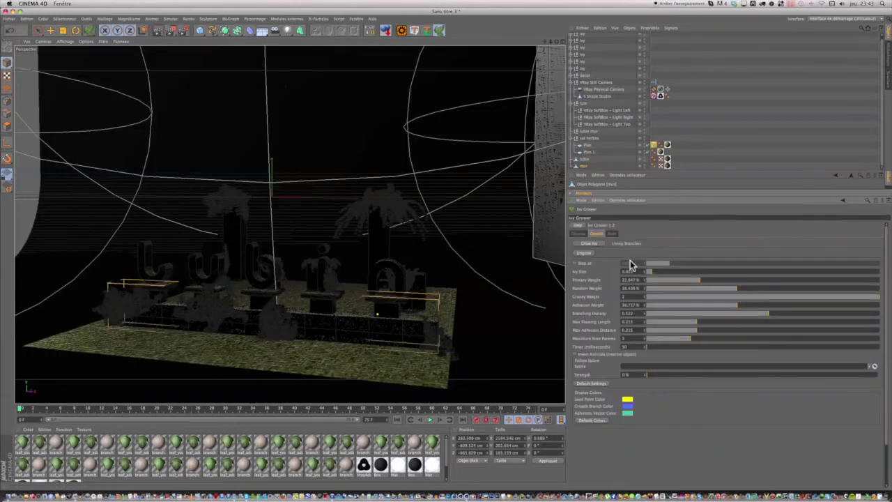
pyautogui.click(583, 246)
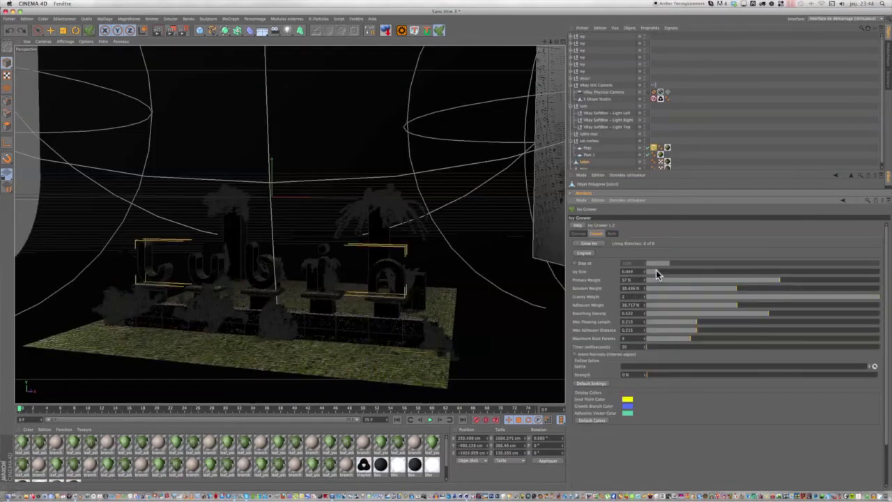
# Step: Grow another ivy layer on mur and save the scene as Sans titre 3.c4d
pyautogui.click(409, 286)
pyautogui.click(439, 30)
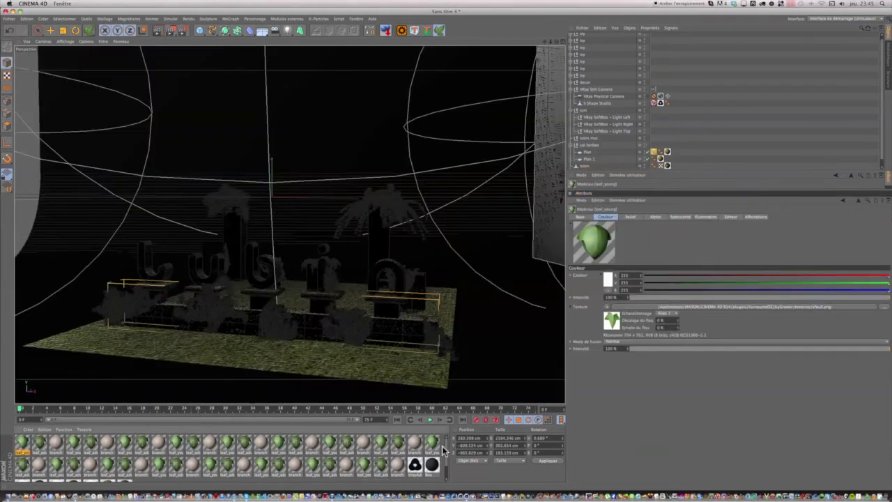
pyautogui.moveTo(401, 472)
pyautogui.mouseDown()
pyautogui.moveTo(163, 440)
pyautogui.moveTo(21, 441)
pyautogui.mouseUp()
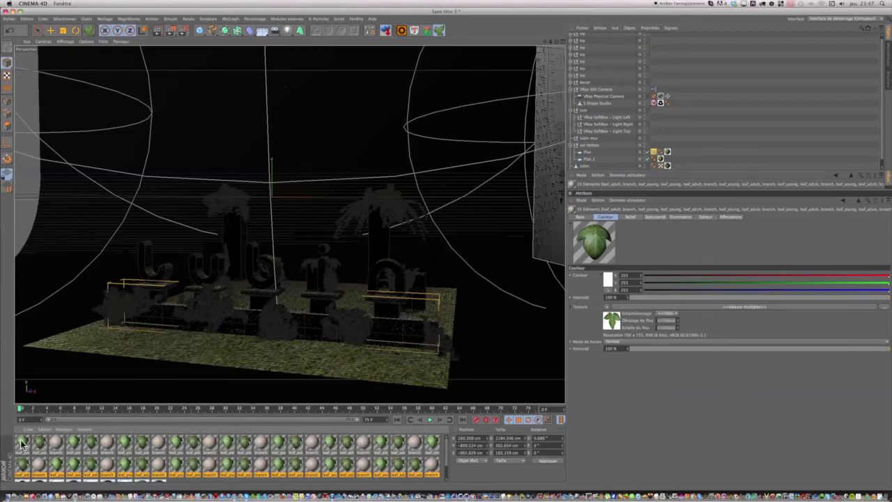
pyautogui.hotkey('ctrl', 's')
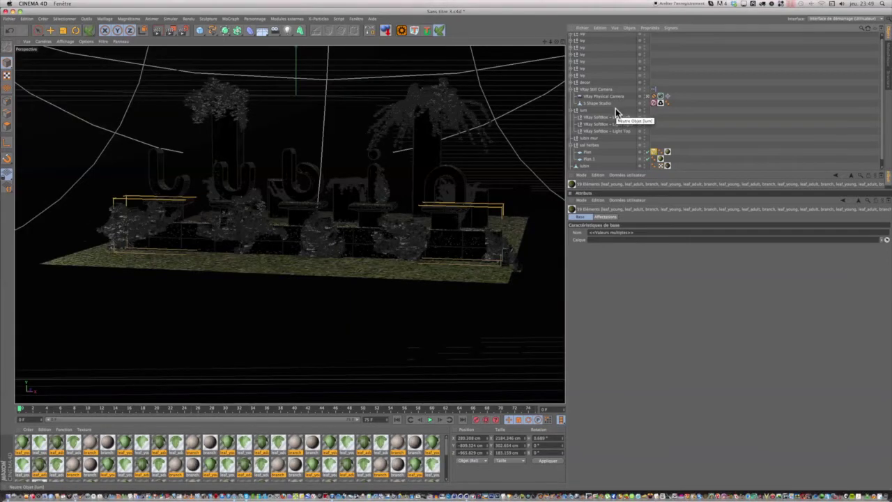
# Step: Collapse the ivy objects under their group null in the Object Manager
pyautogui.scroll(-2, 443, 463)
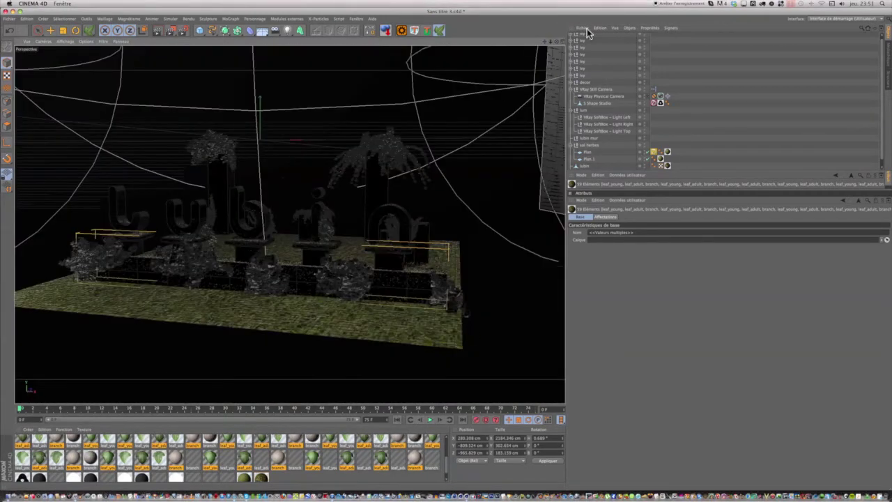
pyautogui.click(588, 34)
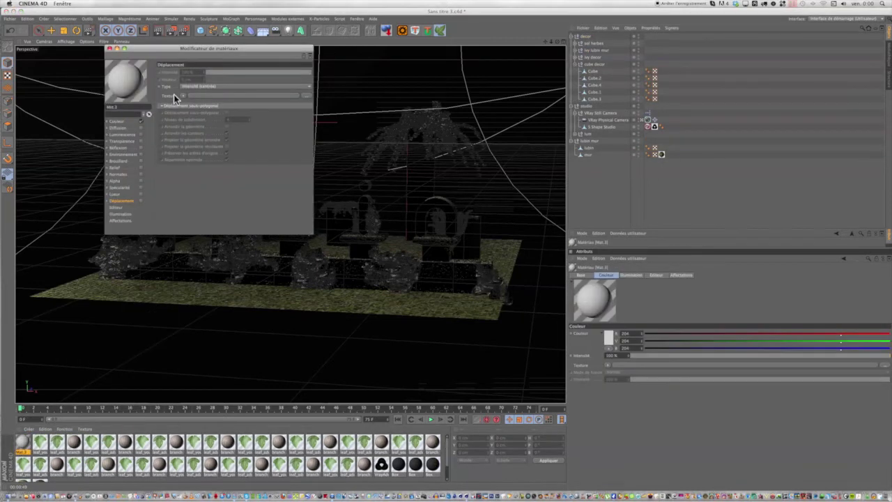
# Step: Load the roche falaise rock image into Mat.3 and apply it to the decor cubes
pyautogui.click(306, 103)
pyautogui.click(635, 363)
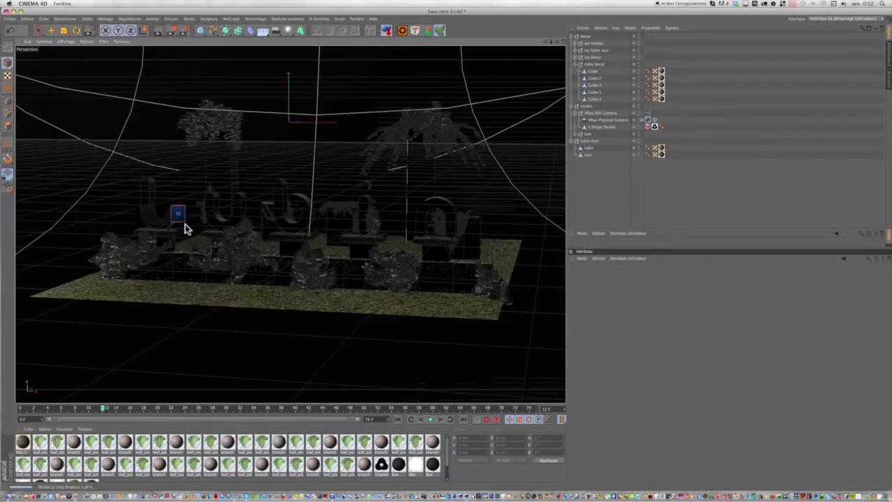
pyautogui.moveTo(185, 229); pyautogui.dragTo(183, 223)
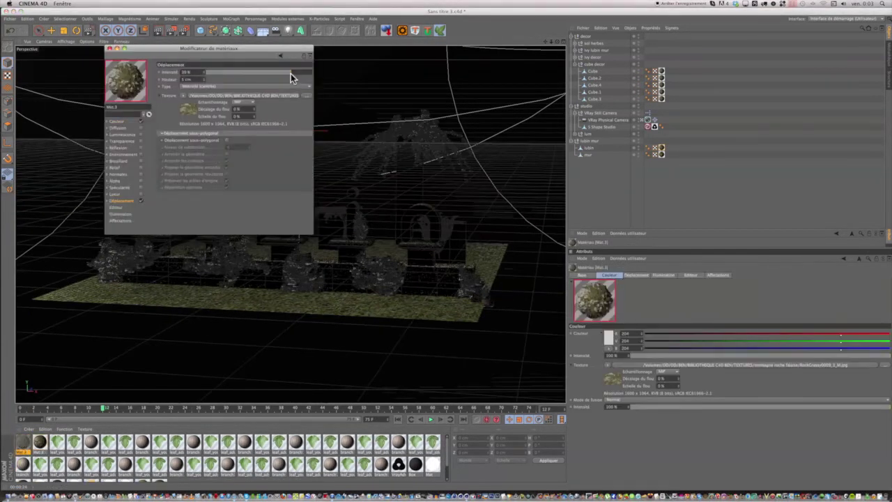
pyautogui.click(667, 81)
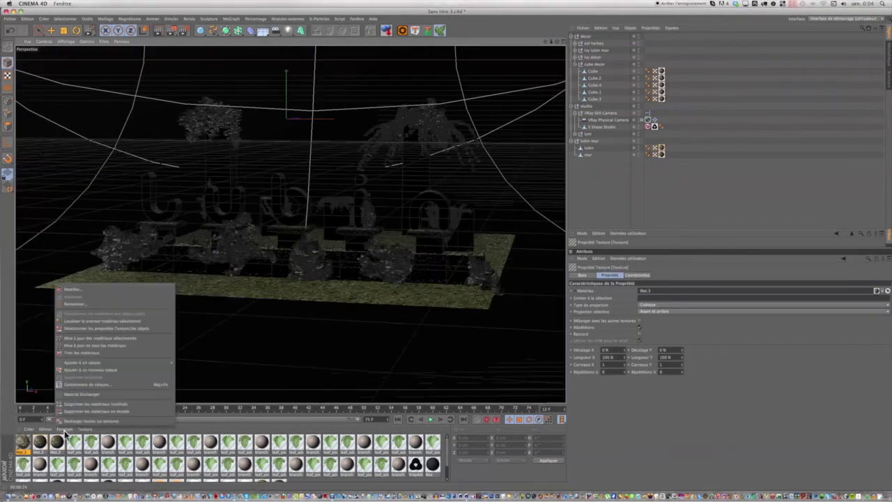
pyautogui.moveTo(23, 441); pyautogui.dragTo(182, 231)
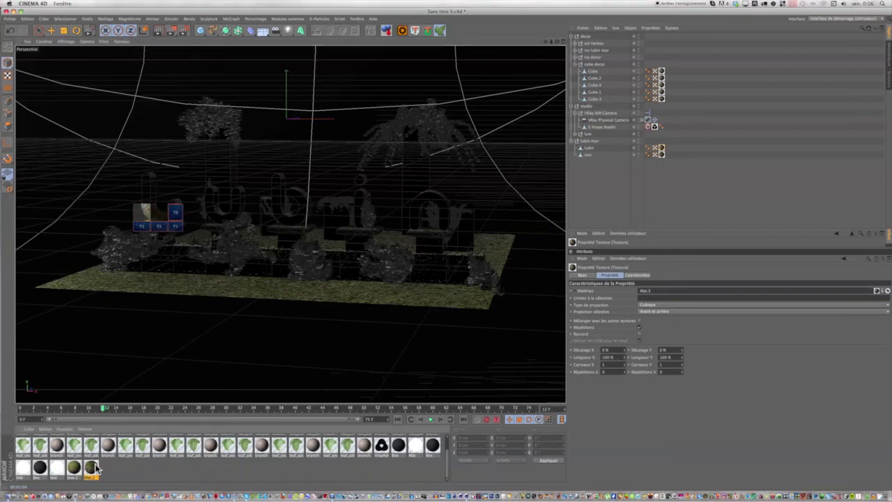
# Step: Frame the lum lights, restore the wide scene view, and render it with V-Ray
pyautogui.click(109, 48)
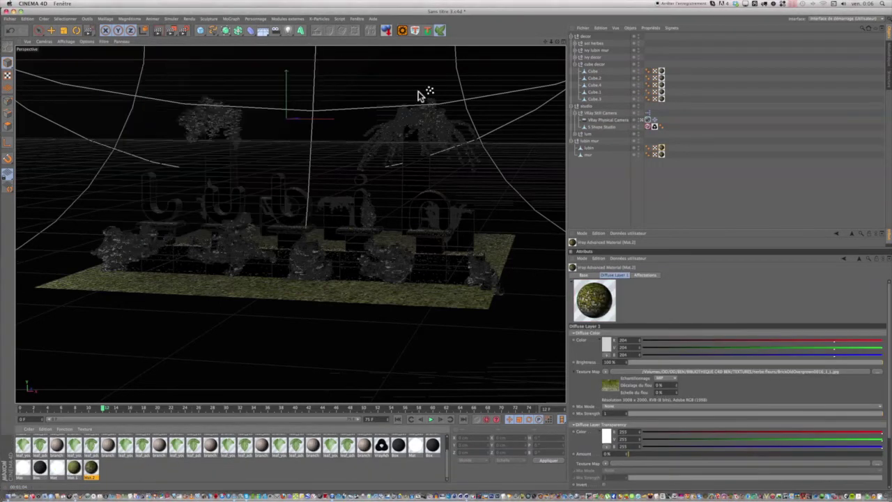
pyautogui.click(589, 133)
pyautogui.press('o')
pyautogui.hotkey('ctrl', 'shift', 'z')
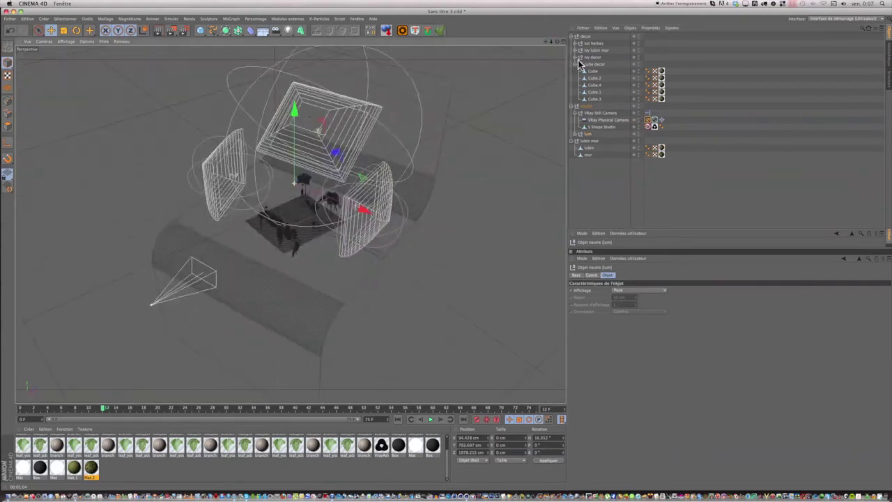
pyautogui.hotkey('ctrl', 'a')
pyautogui.hotkey('ctrl', 'z')
pyautogui.hotkey('ctrl', 'z')
pyautogui.hotkey('ctrl', 'z')
pyautogui.hotkey('ctrl', 'z')
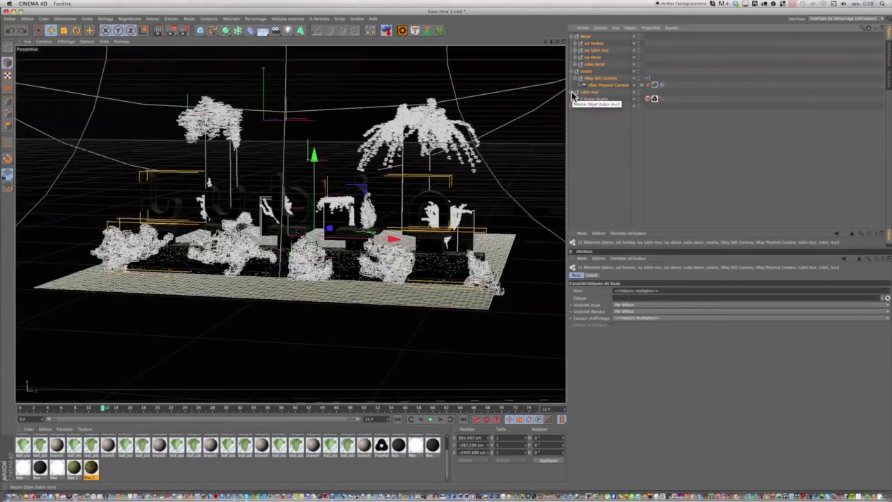
pyautogui.hotkey('ctrl', 'z')
pyautogui.hotkey('ctrl', 'z')
pyautogui.hotkey('ctrl', 'z')
pyautogui.hotkey('ctrl', 'z')
pyautogui.click(171, 30)
pyautogui.moveTo(116, 17); pyautogui.dragTo(2, 14)
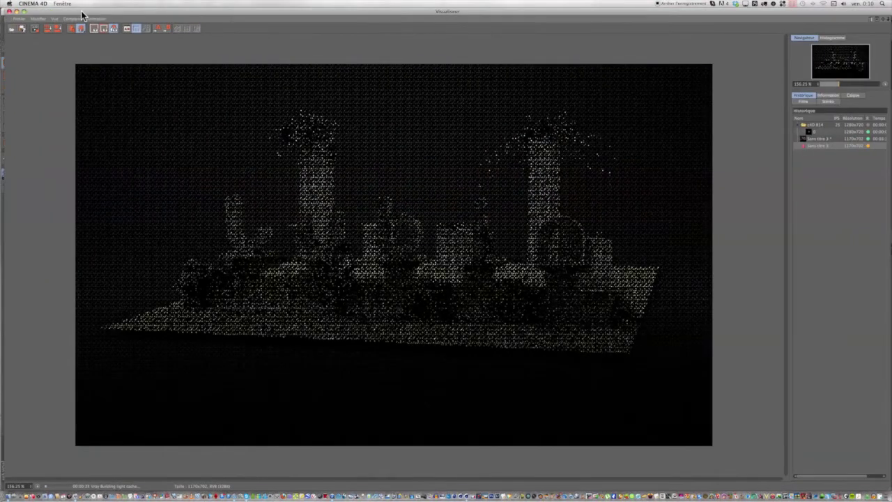